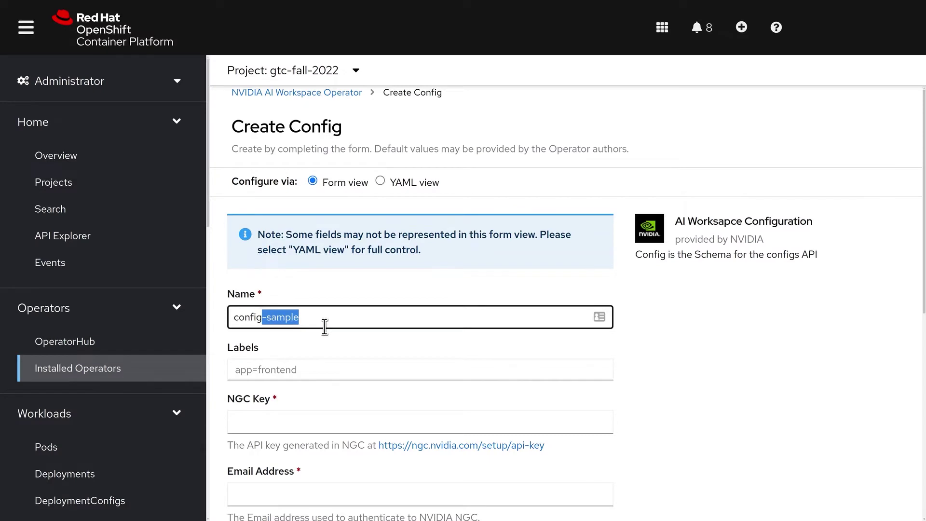
Step: Name the configuration 'config' and paste in the NGC API key and NGC email
{"action": "key", "text": "BackSpace"}
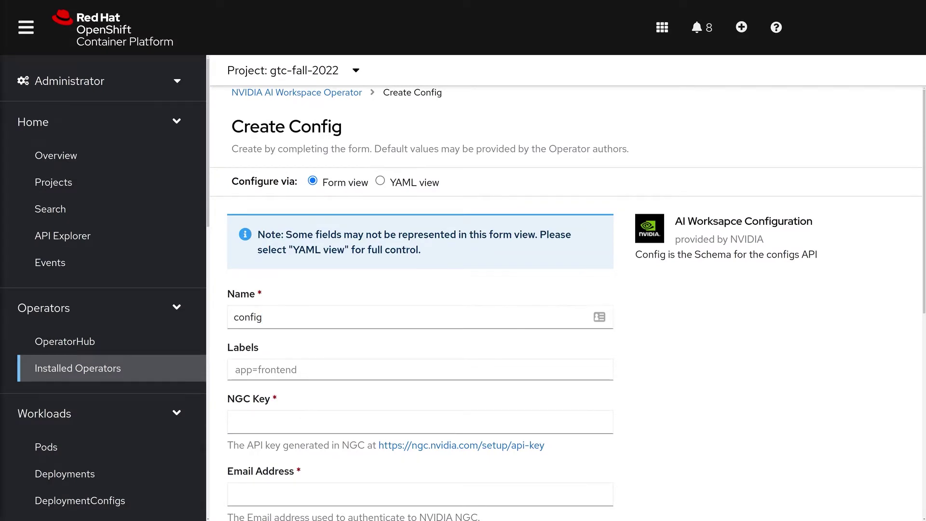
{"action": "left_click", "coordinate": [284, 422]}
{"action": "key", "text": "ctrl+v"}
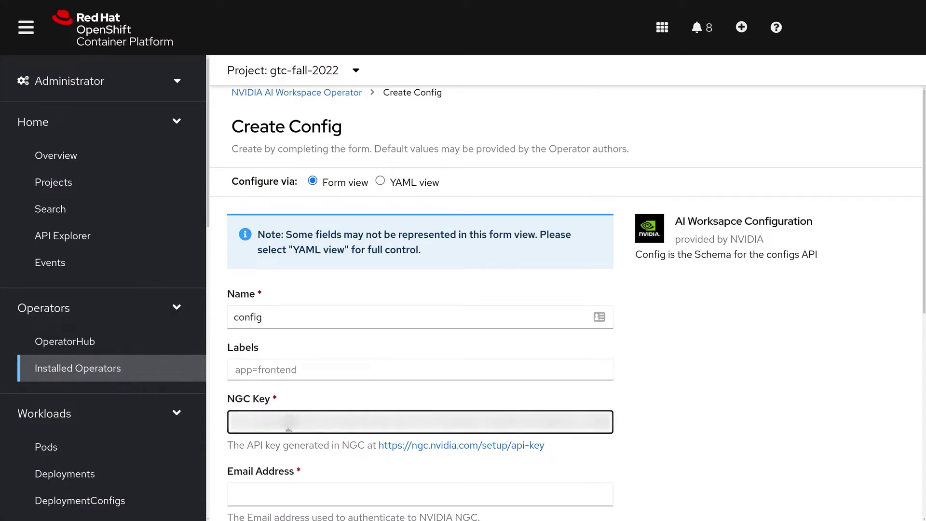
{"action": "scroll", "coordinate": [288, 428], "scroll_direction": "down", "scroll_amount": 3}
{"action": "left_click", "coordinate": [294, 402]}
{"action": "key", "text": "ctrl+v"}
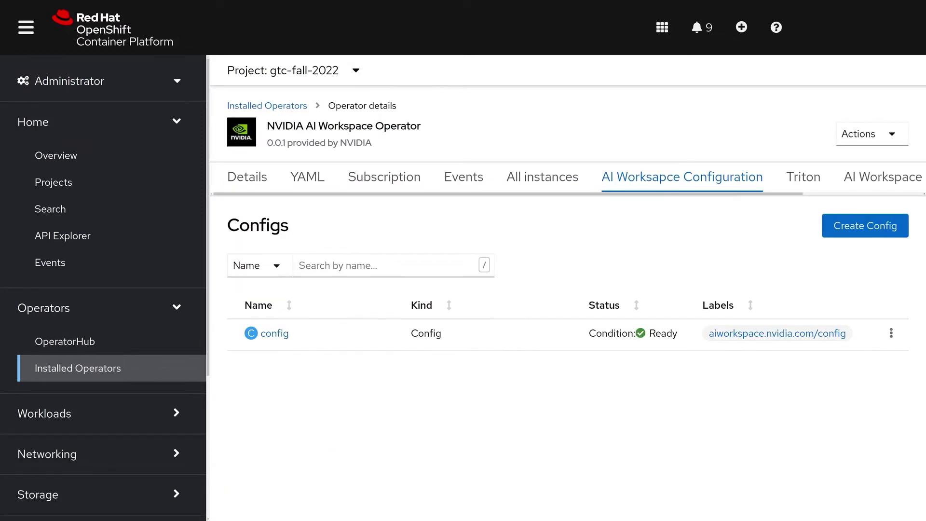
Step: Switch to the Developer perspective and start a new Workspace from the project catalog
{"action": "left_click", "coordinate": [124, 83]}
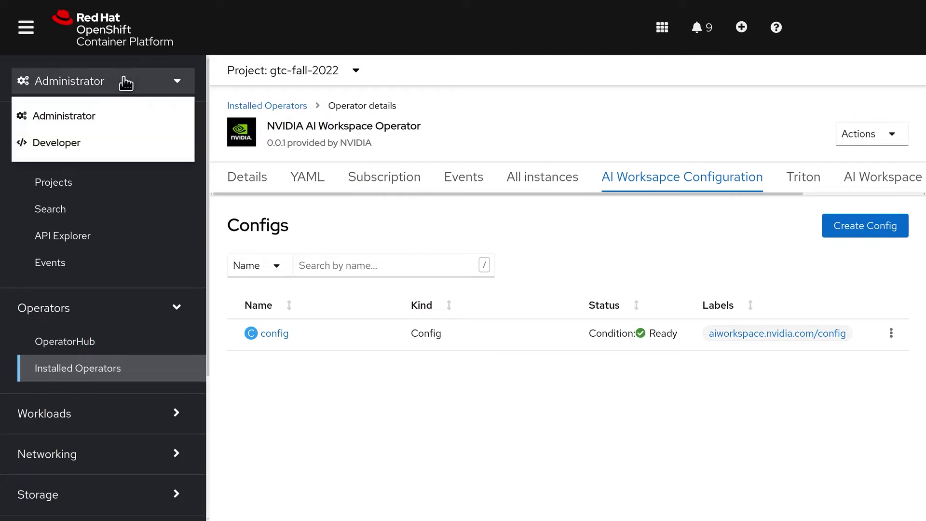
{"action": "left_click", "coordinate": [103, 143]}
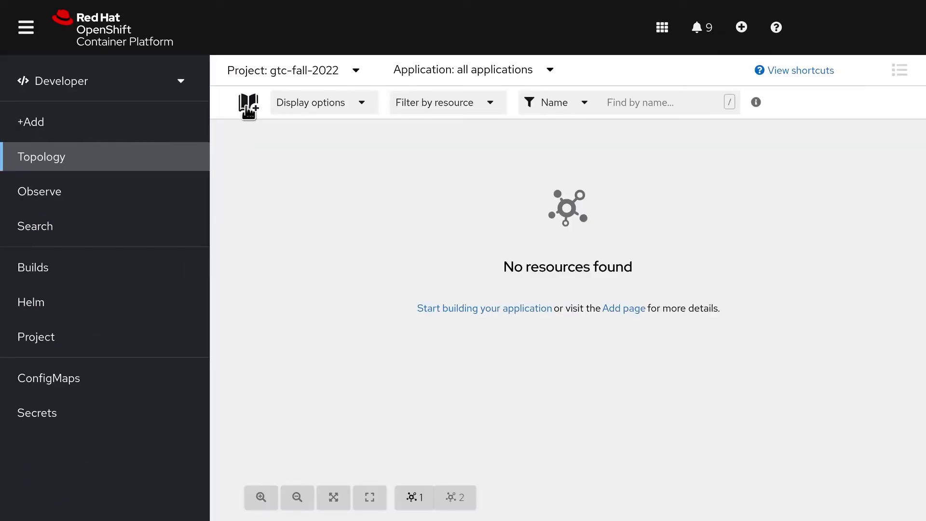
{"action": "left_click", "coordinate": [248, 110]}
{"action": "type", "text": "wo"}
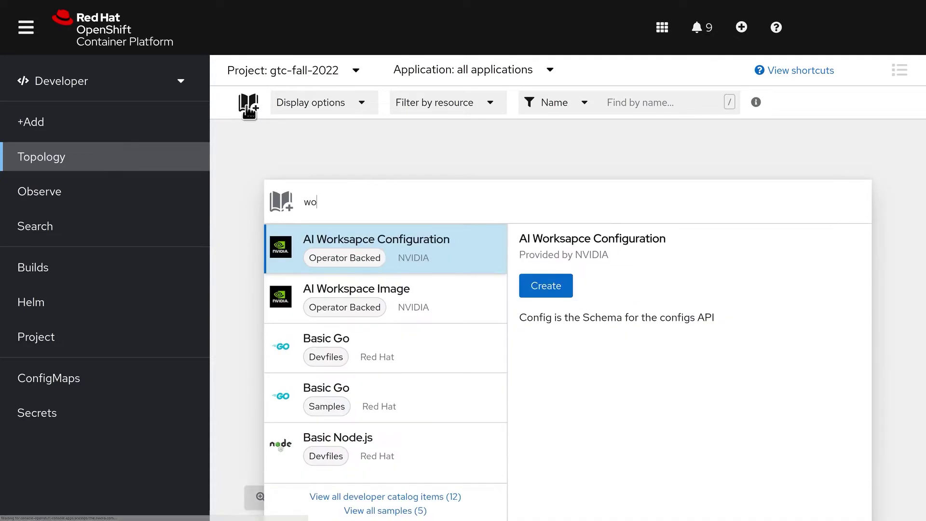
{"action": "type", "text": "rkspace"}
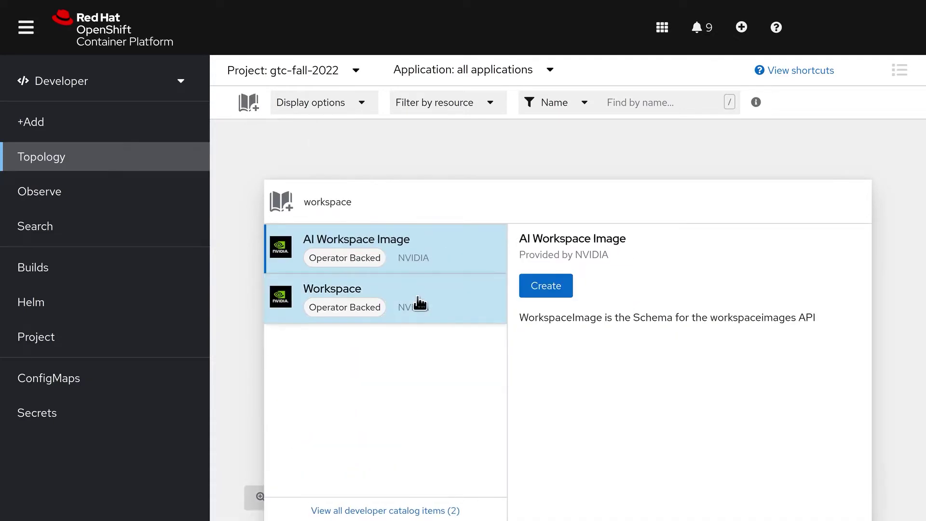
{"action": "left_click", "coordinate": [438, 304]}
{"action": "left_click", "coordinate": [547, 286]}
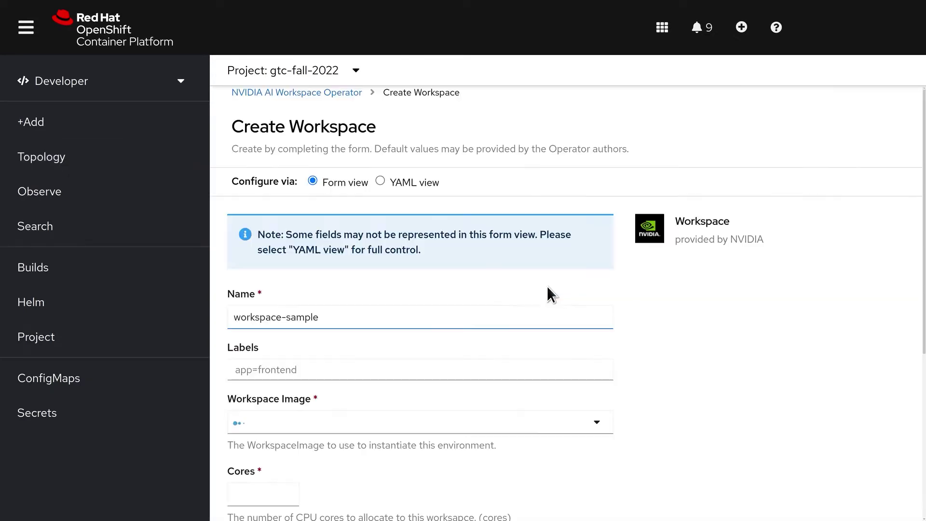
Step: Name the workspace hdd-failures with 1 GPU and add an empty node-selector expression
{"action": "left_click_drag", "start_coordinate": [338, 319], "coordinate": [217, 319]}
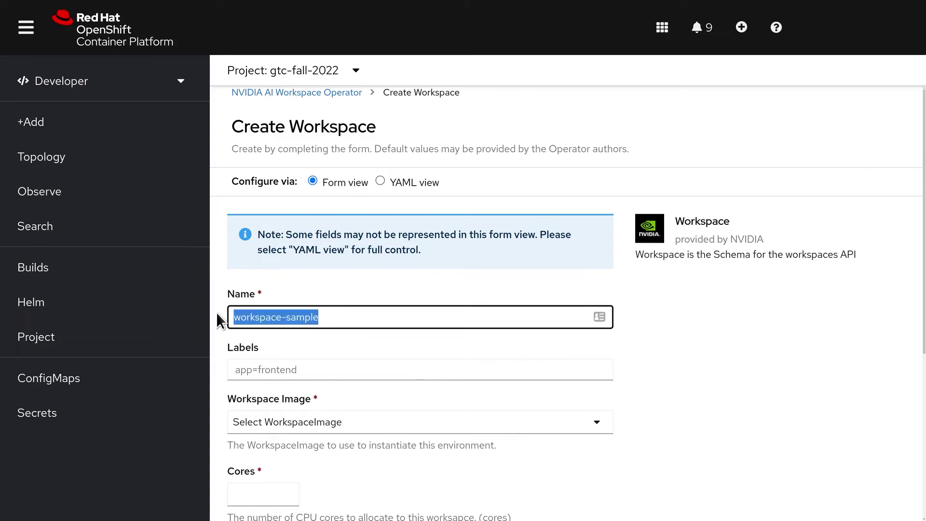
{"action": "type", "text": "hdd-failures"}
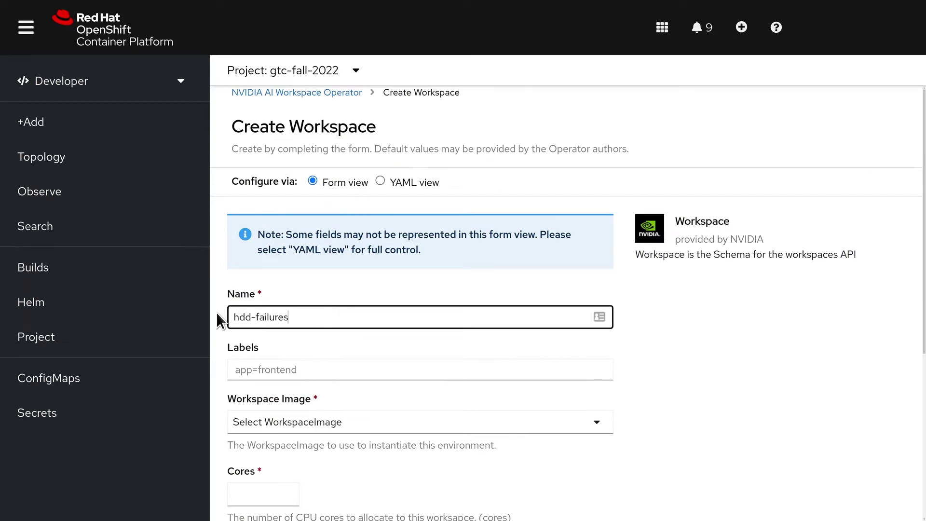
{"action": "left_click", "coordinate": [311, 425]}
{"action": "scroll", "coordinate": [312, 428], "scroll_direction": "down", "scroll_amount": 3}
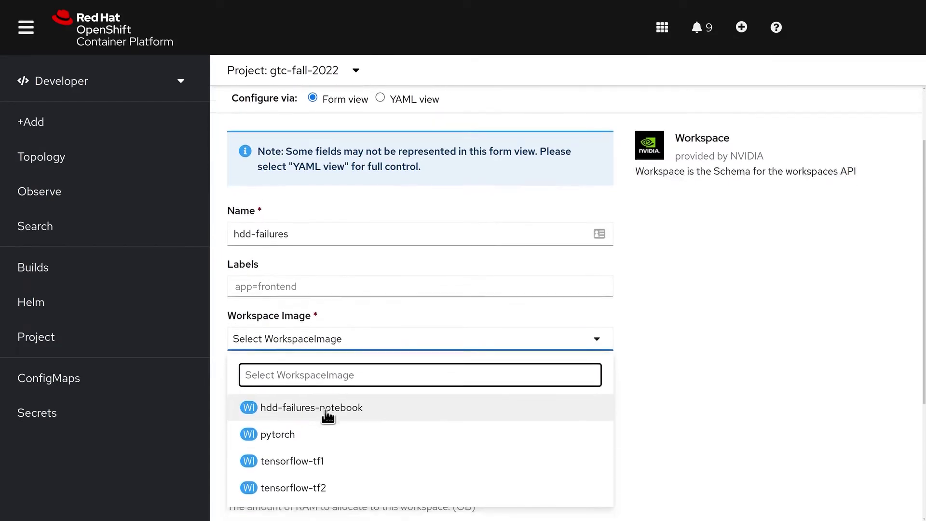
{"action": "scroll", "coordinate": [336, 390], "scroll_direction": "down", "scroll_amount": 2}
{"action": "scroll", "coordinate": [324, 381], "scroll_direction": "down", "scroll_amount": 1}
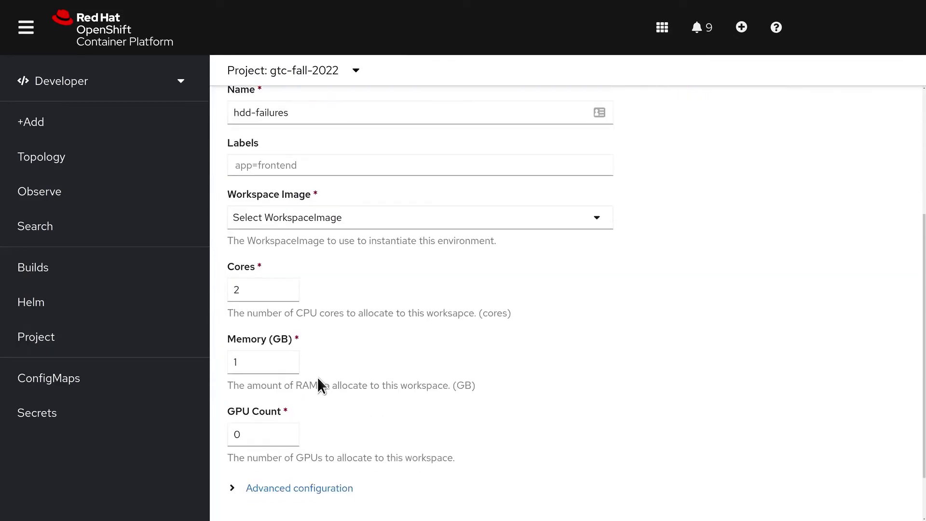
{"action": "scroll", "coordinate": [318, 378], "scroll_direction": "down", "scroll_amount": 2}
{"action": "key", "text": "Tab"}
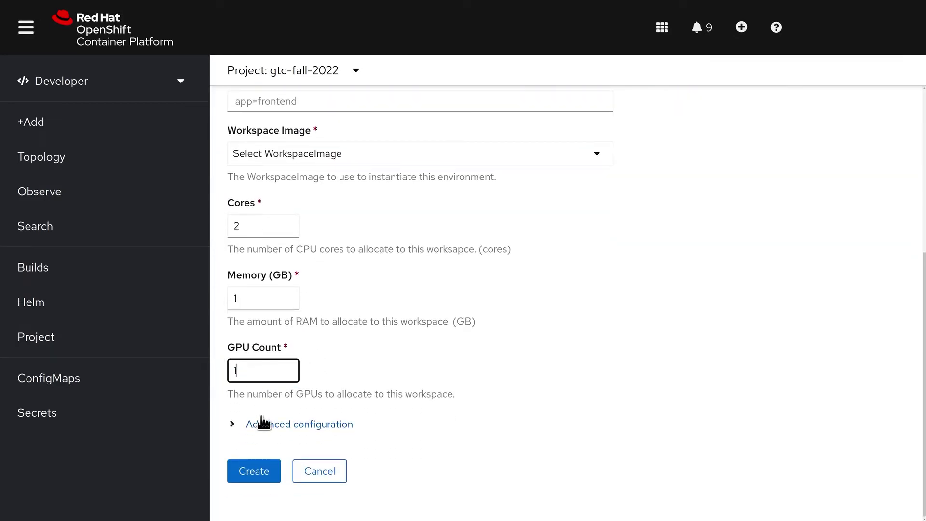
{"action": "left_click", "coordinate": [263, 423]}
{"action": "scroll", "coordinate": [310, 382], "scroll_direction": "down", "scroll_amount": 2}
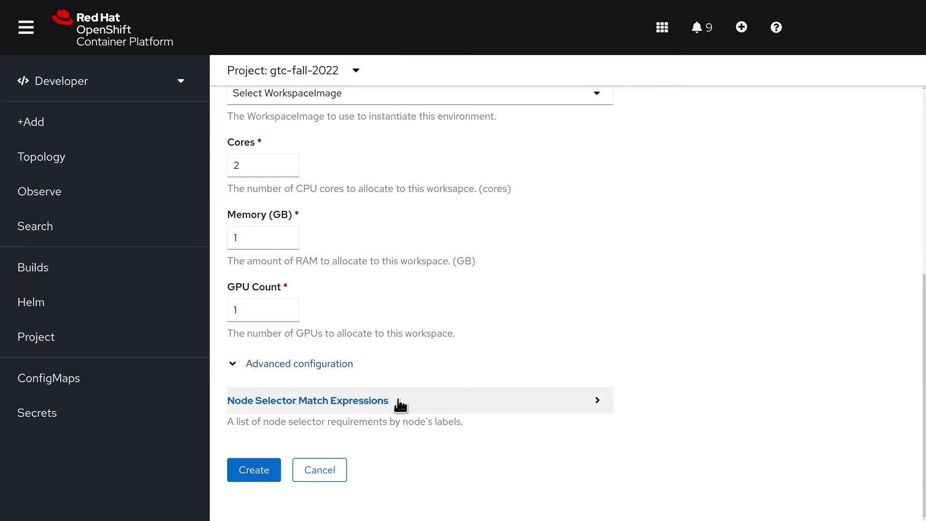
{"action": "left_click", "coordinate": [401, 405]}
{"action": "scroll", "coordinate": [395, 398], "scroll_direction": "down", "scroll_amount": 1}
{"action": "left_click", "coordinate": [395, 415]}
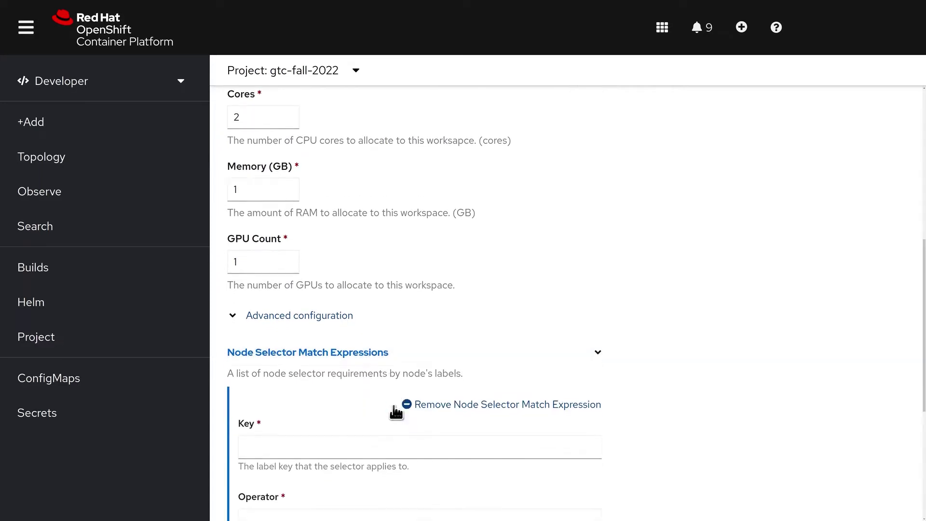
{"action": "scroll", "coordinate": [377, 391], "scroll_direction": "down", "scroll_amount": 3}
{"action": "scroll", "coordinate": [348, 347], "scroll_direction": "down", "scroll_amount": 2}
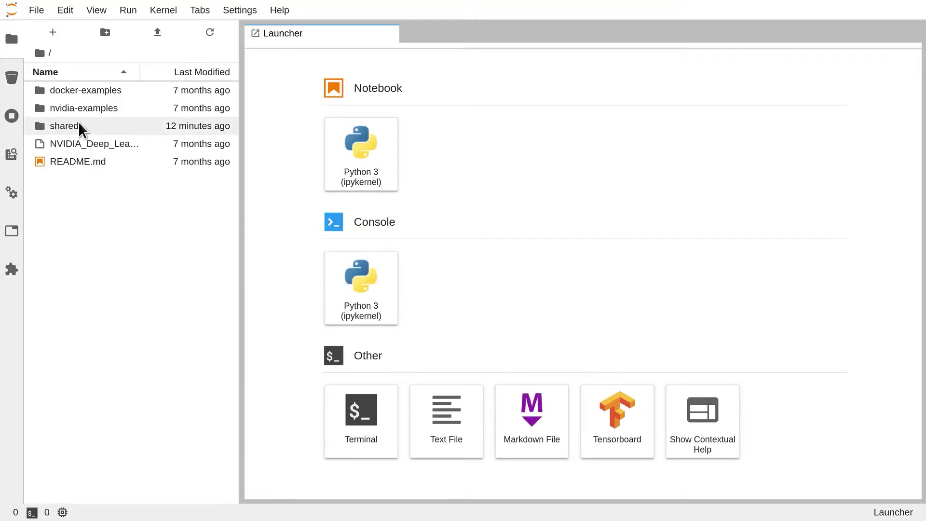
Step: Open 1-Model_Train_XGBoost.ipynb from shared/hdd-failure-detection/notebooks and review its confusion matrix
{"action": "double_click", "coordinate": [78, 124]}
{"action": "double_click", "coordinate": [88, 108]}
{"action": "double_click", "coordinate": [89, 109]}
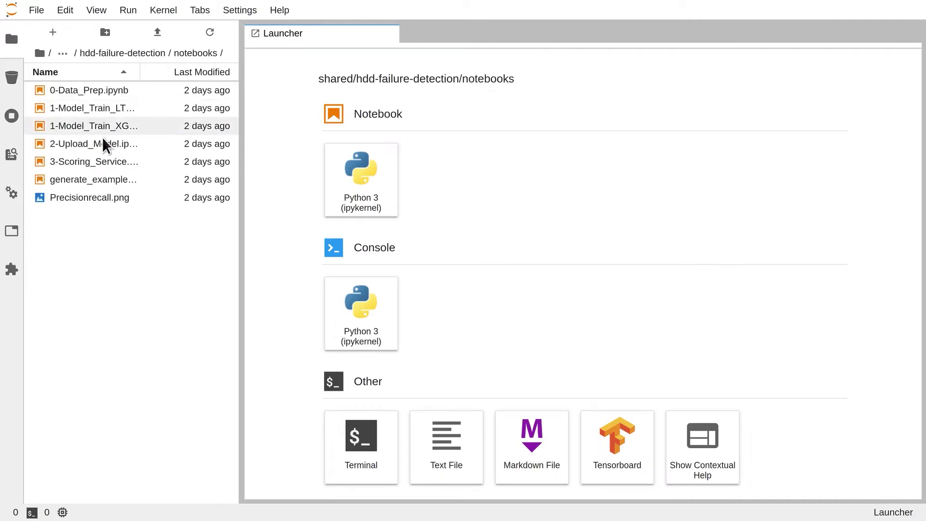
{"action": "double_click", "coordinate": [118, 125]}
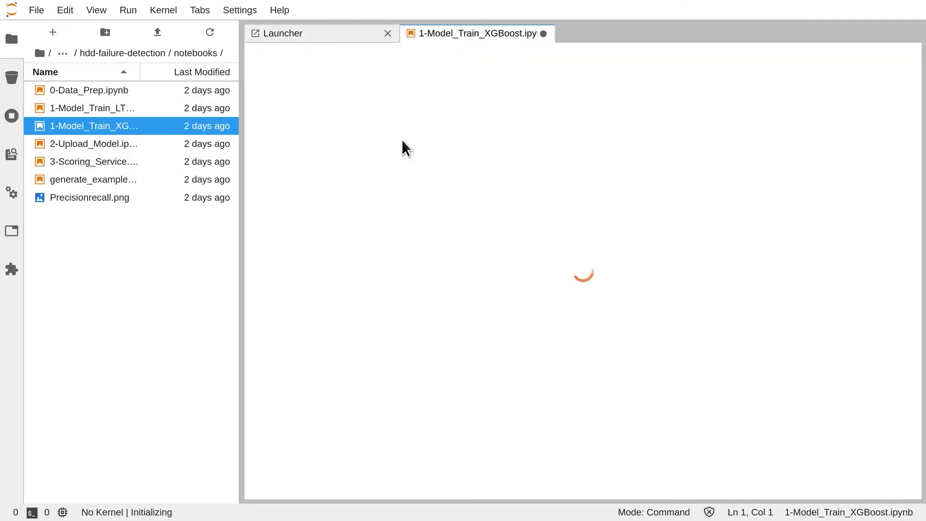
{"action": "scroll", "coordinate": [917, 96], "scroll_direction": "down", "scroll_amount": 2}
{"action": "scroll", "coordinate": [919, 98], "scroll_direction": "down", "scroll_amount": 3}
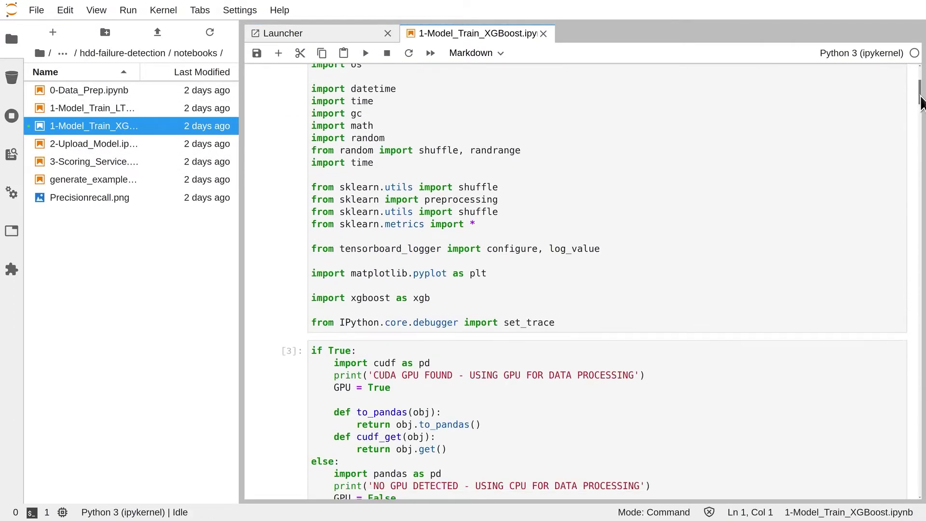
{"action": "mouse_move", "coordinate": [921, 101]}
{"action": "left_mouse_down"}
{"action": "mouse_move", "coordinate": [919, 409]}
{"action": "mouse_move", "coordinate": [898, 452]}
{"action": "left_mouse_up"}
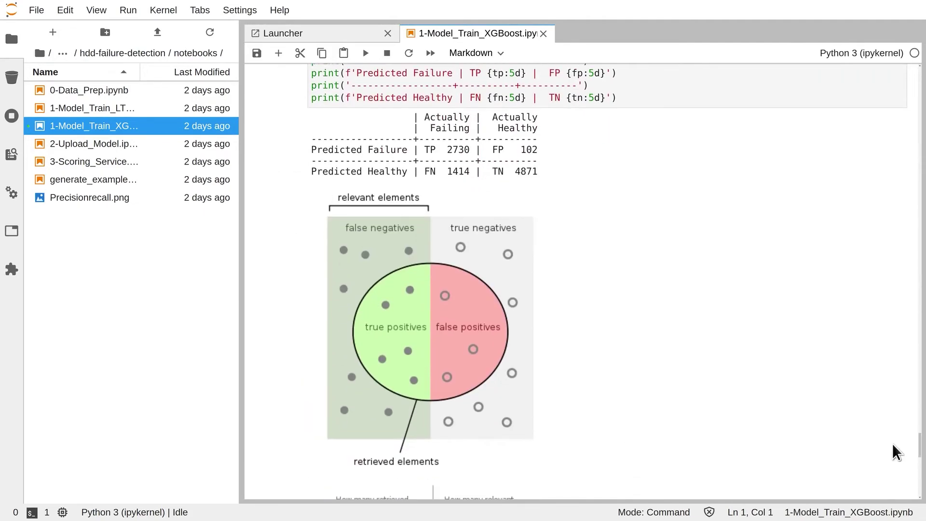
{"action": "left_click_drag", "start_coordinate": [549, 173], "coordinate": [286, 118]}
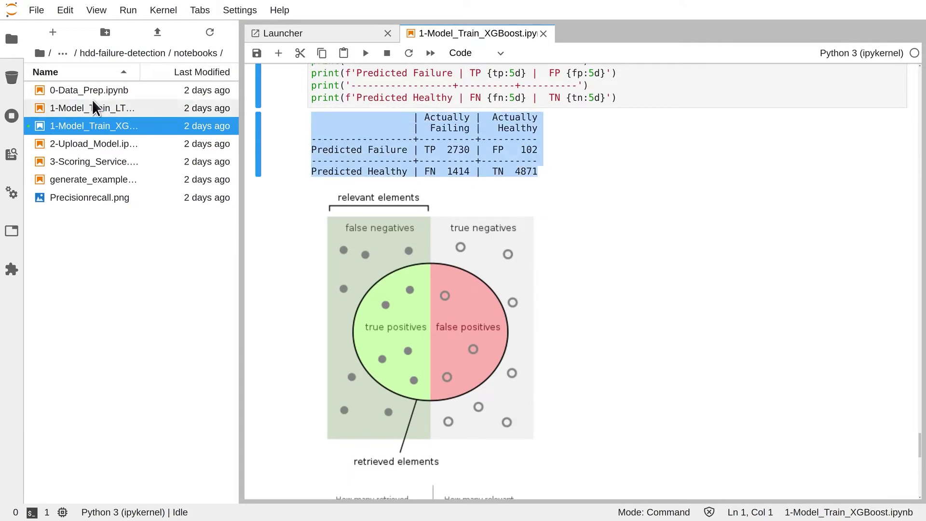
Step: Browse model-repo to hdd-failure-predictors/ST12000NM0007/3 and select xgboost.model
{"action": "left_click", "coordinate": [40, 53]}
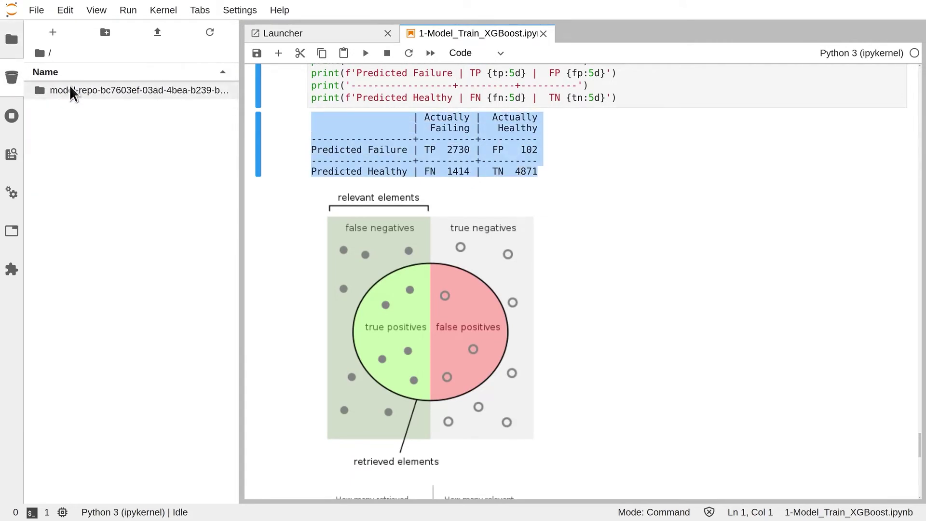
{"action": "double_click", "coordinate": [70, 87]}
{"action": "double_click", "coordinate": [77, 101]}
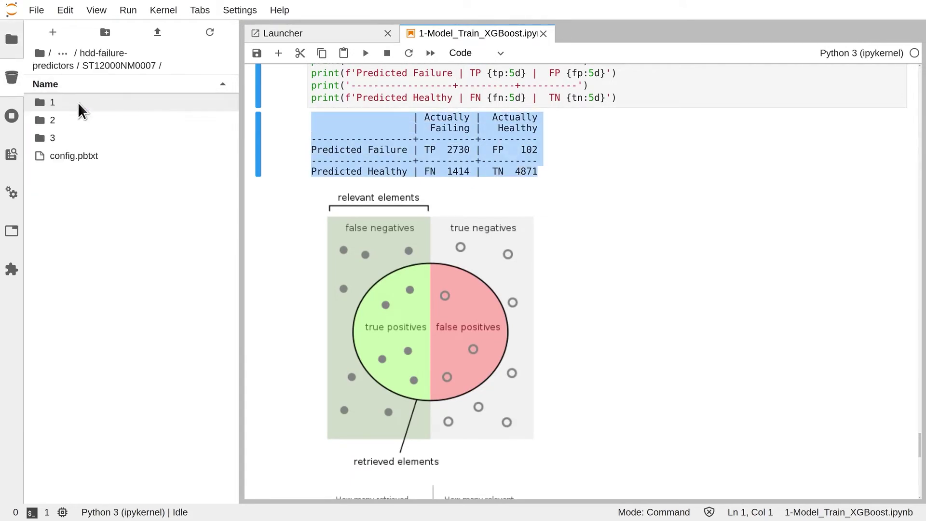
{"action": "double_click", "coordinate": [59, 132]}
{"action": "left_click", "coordinate": [78, 94]}
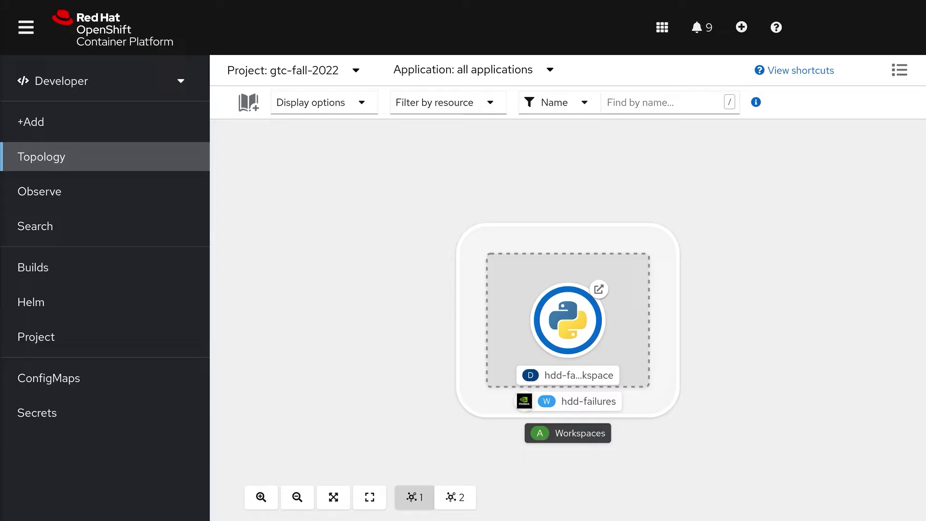
Step: Start a Triton inference server named hdd-failure-predictors with repository and model ST12000NM0007
{"action": "left_click", "coordinate": [248, 102]}
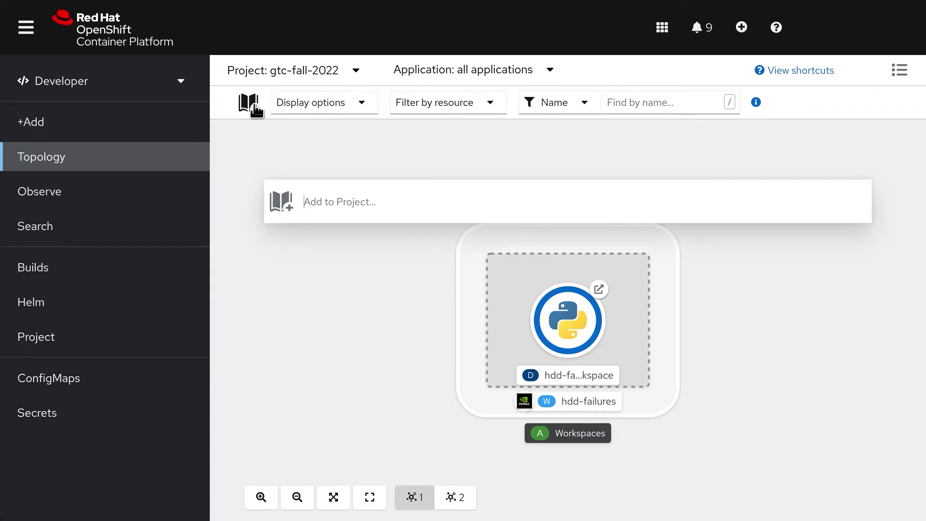
{"action": "type", "text": "triton"}
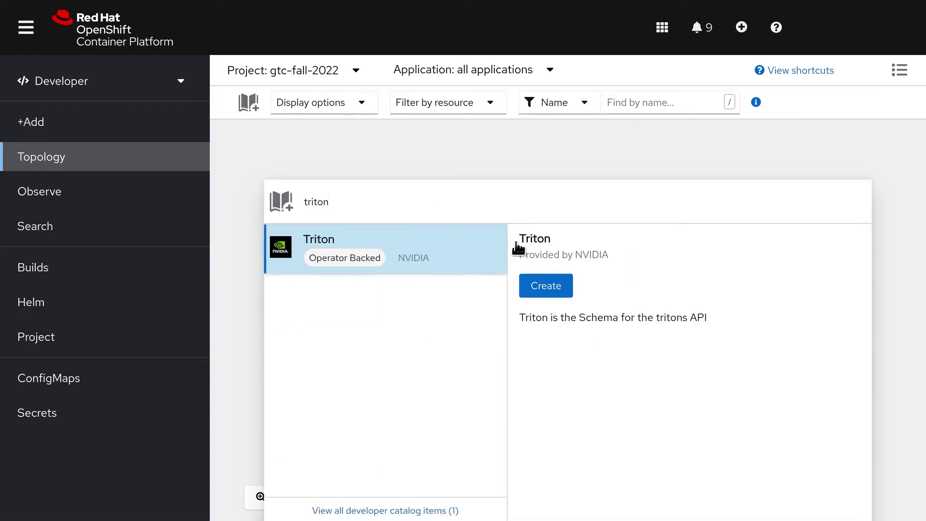
{"action": "left_click", "coordinate": [561, 284]}
{"action": "triple_click", "coordinate": [290, 317]}
{"action": "type", "text": "hd"}
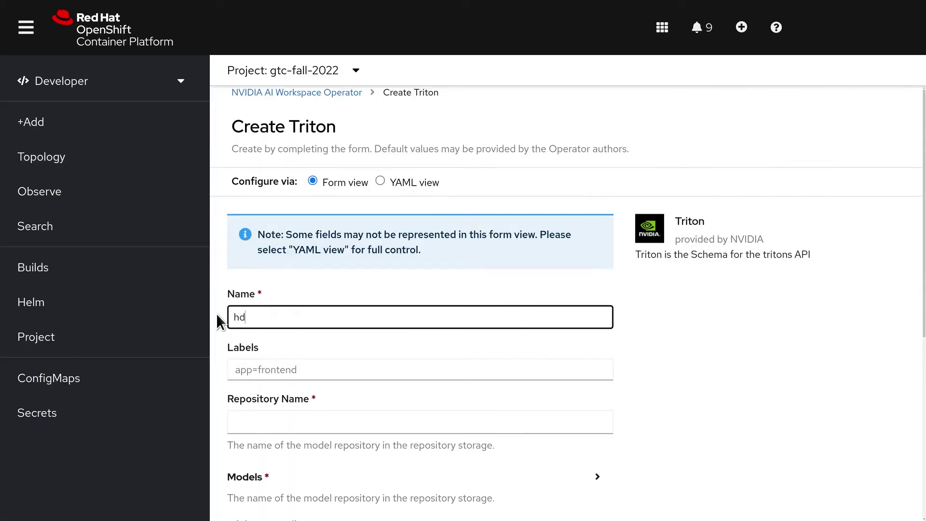
{"action": "type", "text": "d-failure-predictors"}
{"action": "left_click", "coordinate": [300, 422]}
{"action": "type", "text": "hdd-failure-predi"}
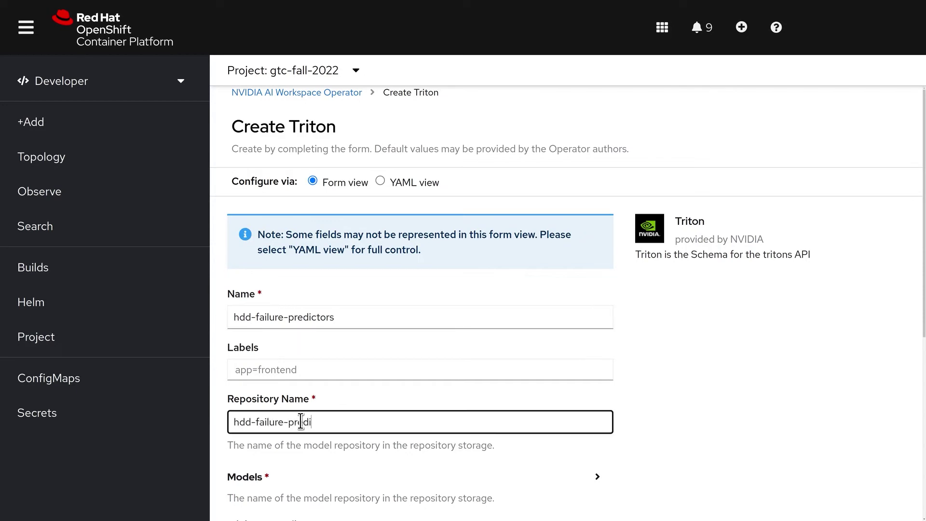
{"action": "type", "text": "ctors"}
{"action": "left_click", "coordinate": [246, 477]}
{"action": "scroll", "coordinate": [301, 432], "scroll_direction": "down", "scroll_amount": 3}
{"action": "left_click", "coordinate": [310, 384]}
{"action": "type", "text": "ST2000NM0007"}
{"action": "scroll", "coordinate": [313, 389], "scroll_direction": "down", "scroll_amount": 2}
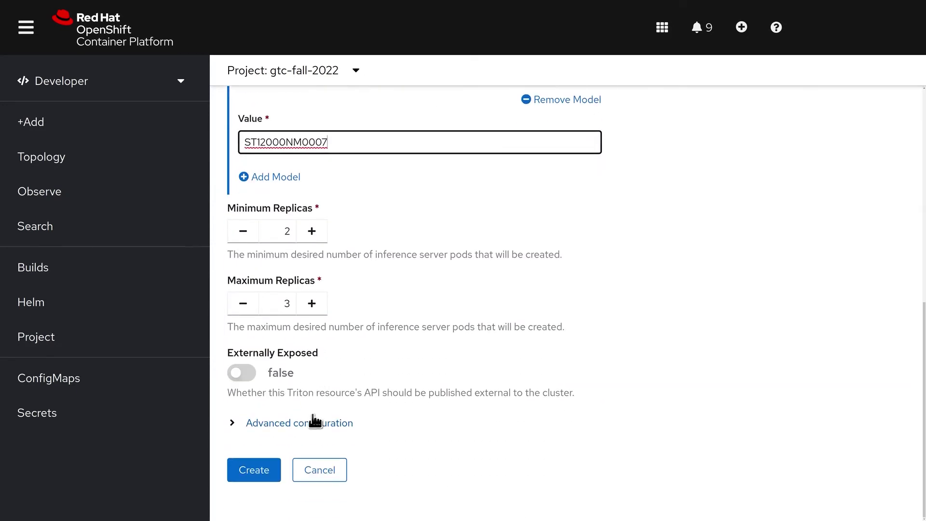
Step: Restrict the server to NVIDIA-A100-80GB-PCIe-MIG-1g.10gb nodes with a node selector and create it
{"action": "left_click", "coordinate": [314, 421]}
{"action": "left_click", "coordinate": [393, 361]}
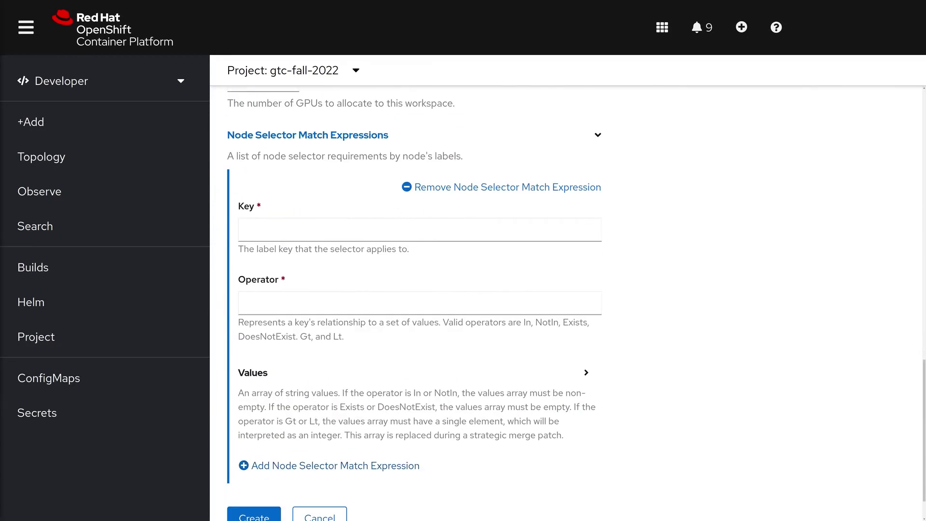
{"action": "left_click", "coordinate": [308, 229]}
{"action": "type", "text": "nvidia.com/gpu.product"}
{"action": "left_click", "coordinate": [341, 303]}
{"action": "type", "text": "In"}
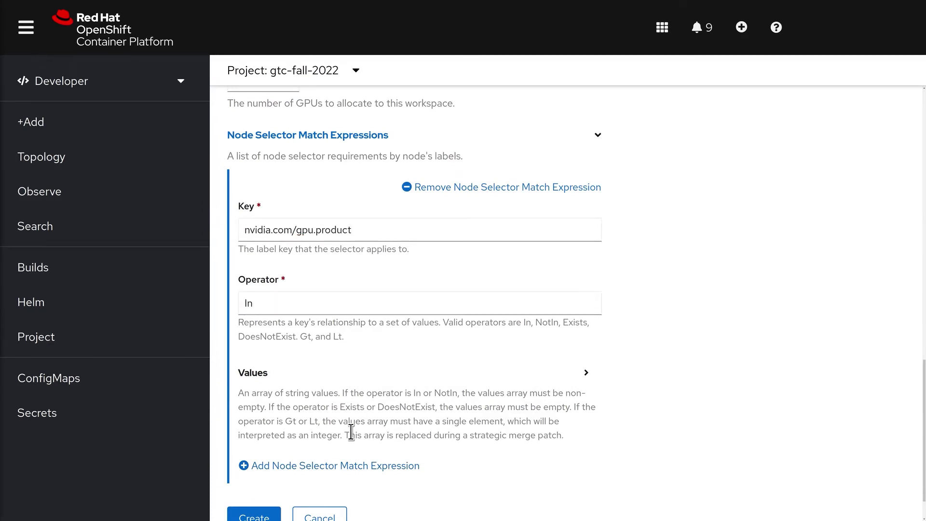
{"action": "left_click", "coordinate": [331, 372]}
{"action": "scroll", "coordinate": [337, 391], "scroll_direction": "down", "scroll_amount": 2}
{"action": "left_click", "coordinate": [311, 391]}
{"action": "type", "text": "NVIDIA-A100-80GB-PCIe-MIG-1g.10gb"}
{"action": "scroll", "coordinate": [326, 436], "scroll_direction": "down", "scroll_amount": 2}
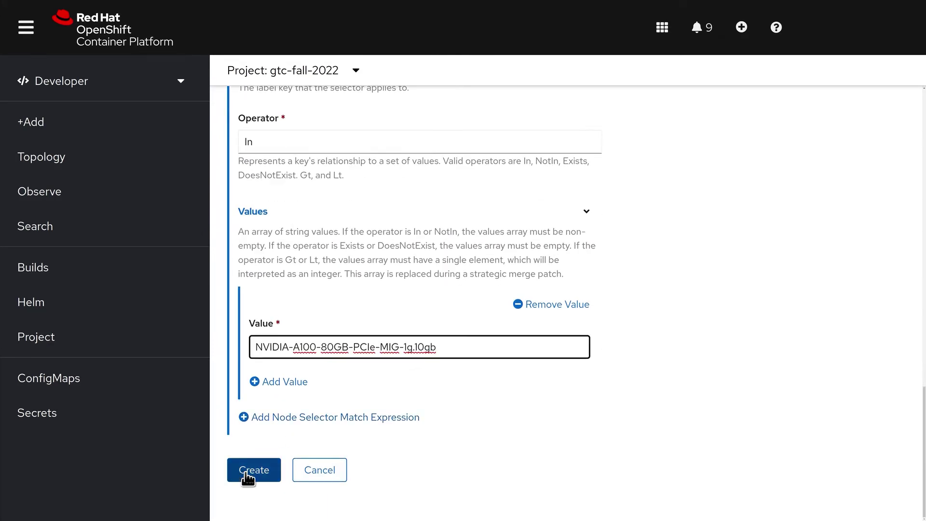
{"action": "left_click", "coordinate": [251, 472]}
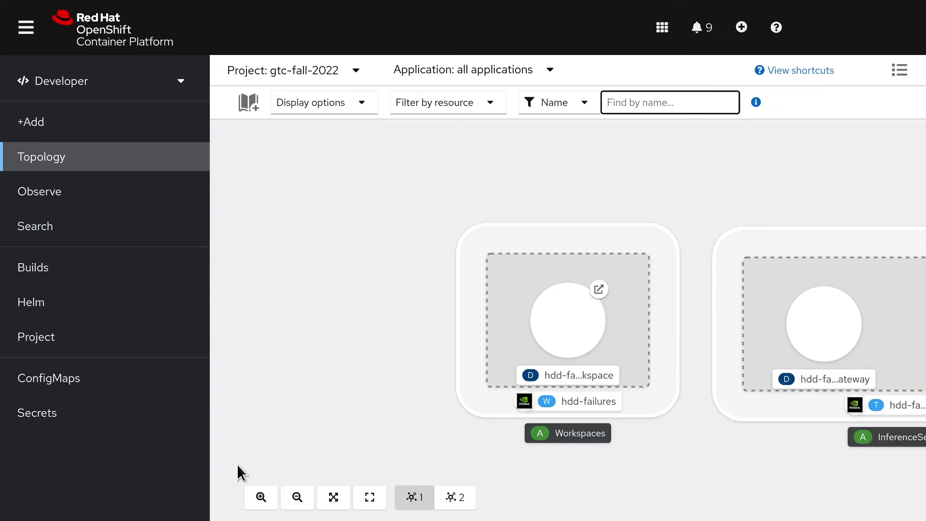
Step: Fit the topology and inspect the gateway and triton deployments, each running two pods
{"action": "left_click", "coordinate": [333, 498]}
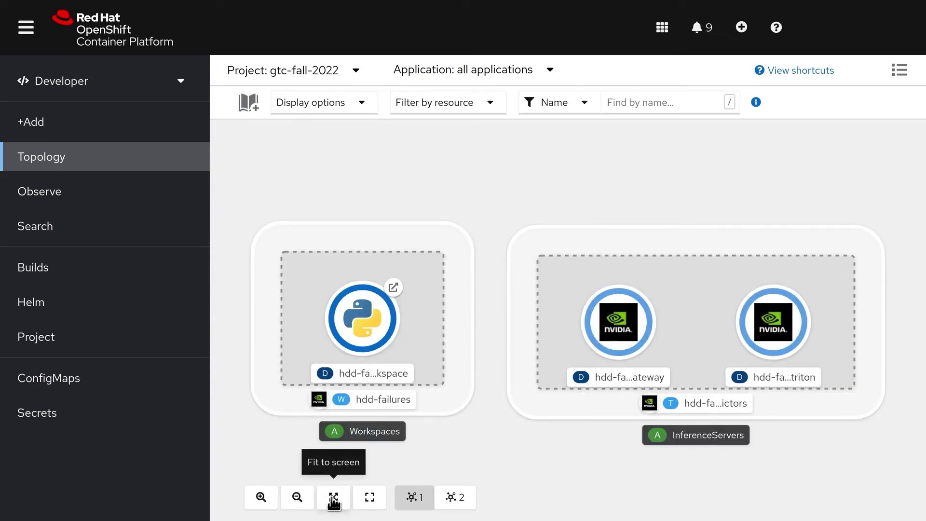
{"action": "left_click", "coordinate": [612, 331]}
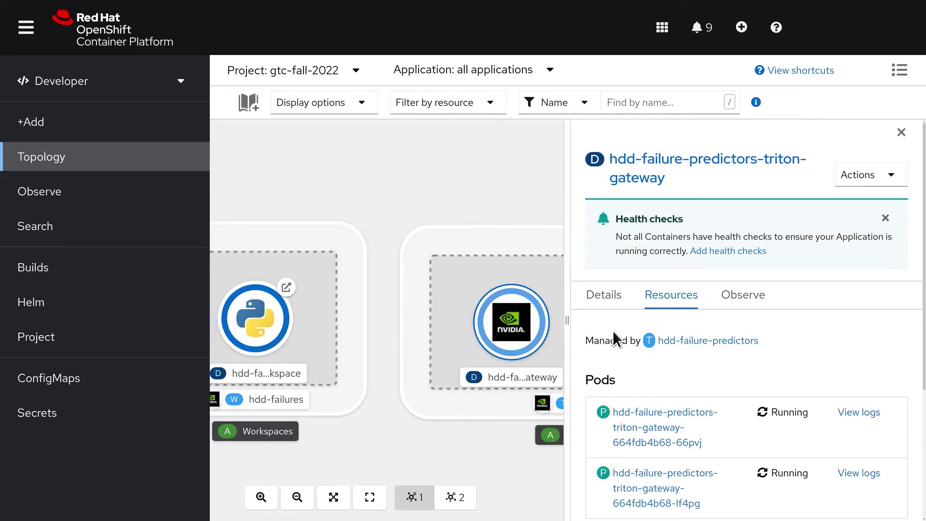
{"action": "scroll", "coordinate": [613, 331], "scroll_direction": "down", "scroll_amount": 2}
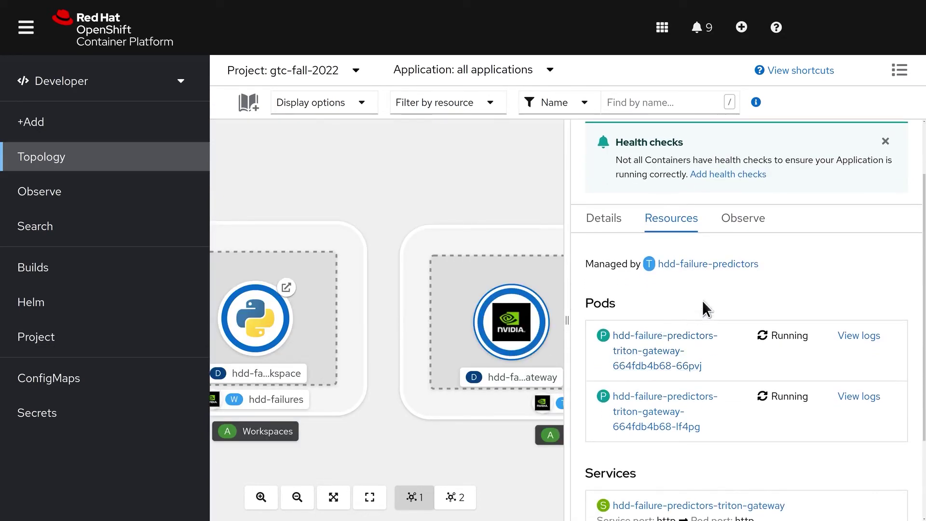
{"action": "left_click", "coordinate": [885, 141]}
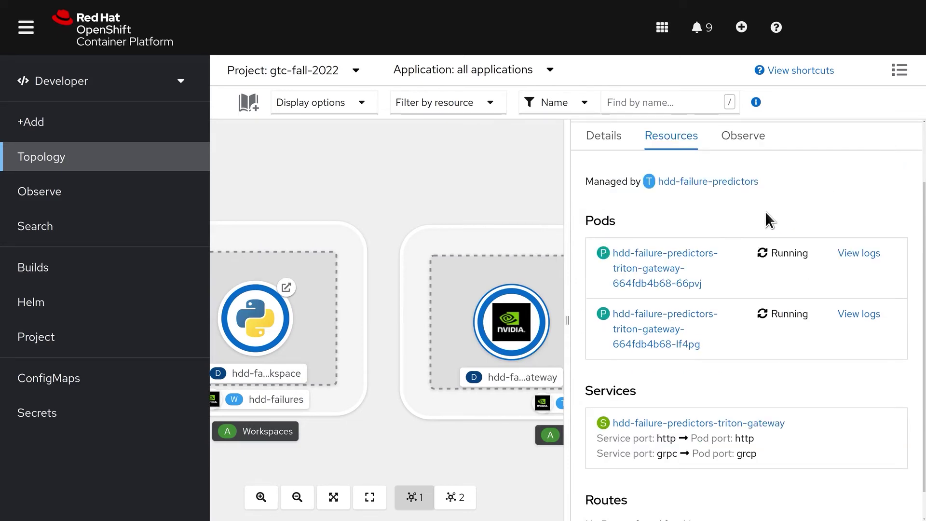
{"action": "left_click_drag", "start_coordinate": [497, 201], "coordinate": [368, 221]}
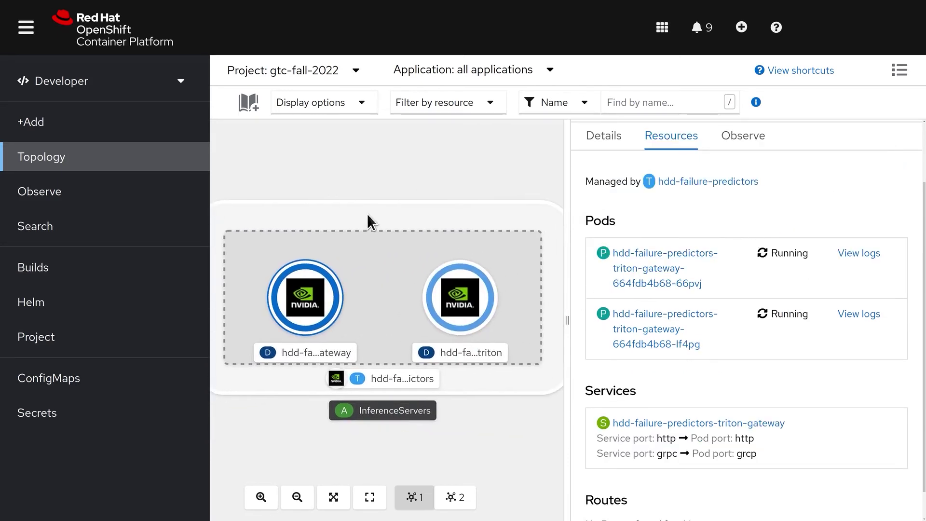
{"action": "left_click", "coordinate": [460, 298]}
{"action": "scroll", "coordinate": [752, 316], "scroll_direction": "down", "scroll_amount": 1}
{"action": "scroll", "coordinate": [751, 317], "scroll_direction": "down", "scroll_amount": 1}
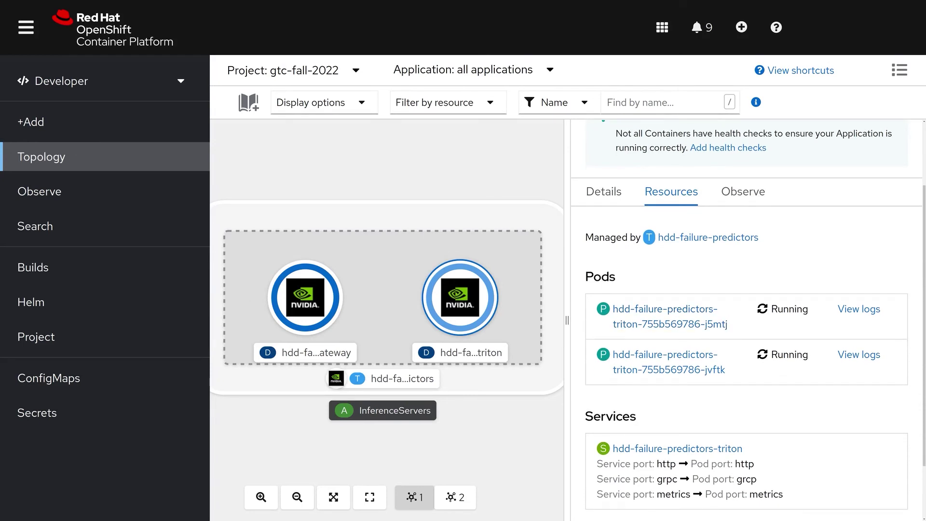
{"action": "scroll", "coordinate": [746, 319], "scroll_direction": "up", "scroll_amount": 2}
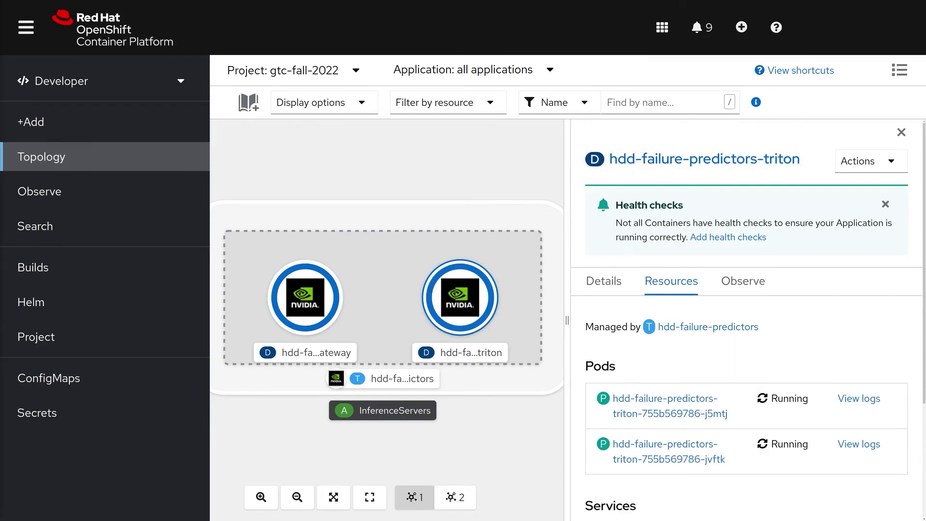
Step: Chart a custom ST12000NM0007_inference_results_total query and zoom onto the period with data
{"action": "left_click", "coordinate": [75, 192]}
{"action": "left_click", "coordinate": [335, 159]}
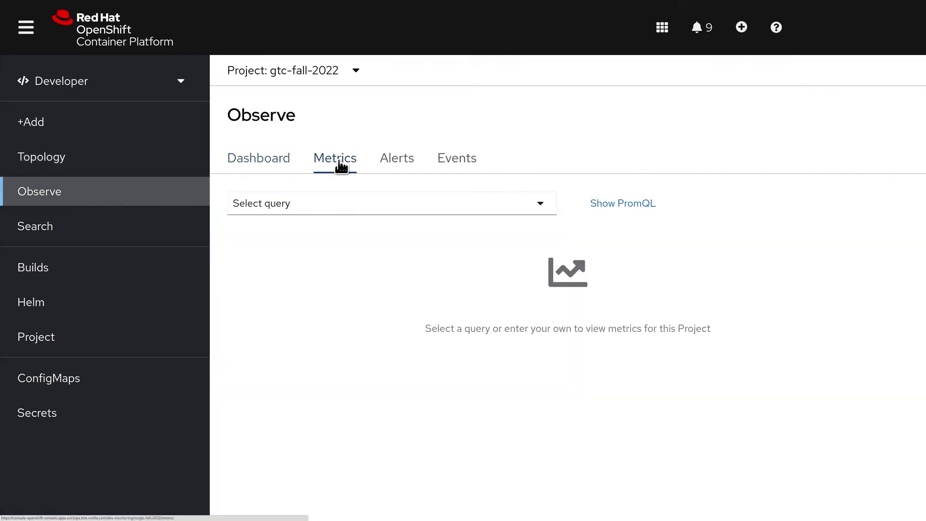
{"action": "left_click", "coordinate": [347, 206]}
{"action": "left_click", "coordinate": [316, 274]}
{"action": "type", "text": "ST"}
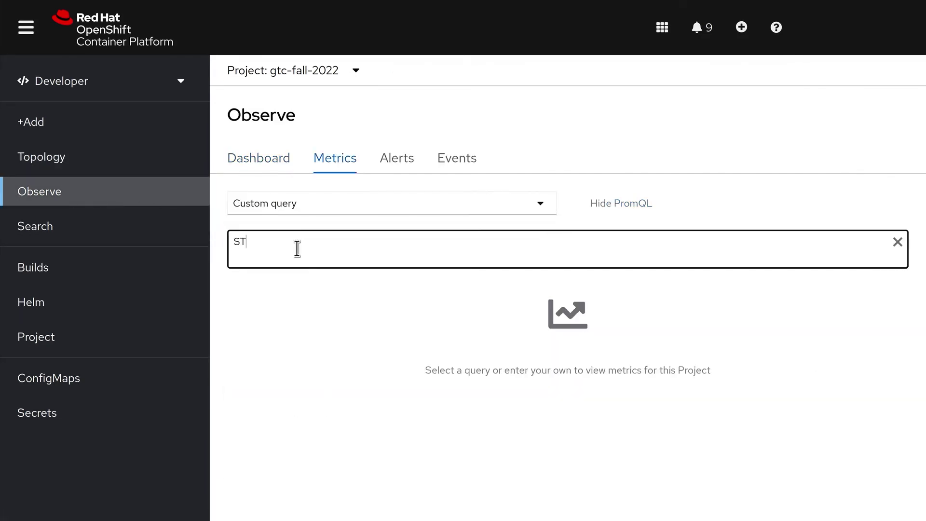
{"action": "type", "text": "1"}
{"action": "left_click", "coordinate": [356, 305]}
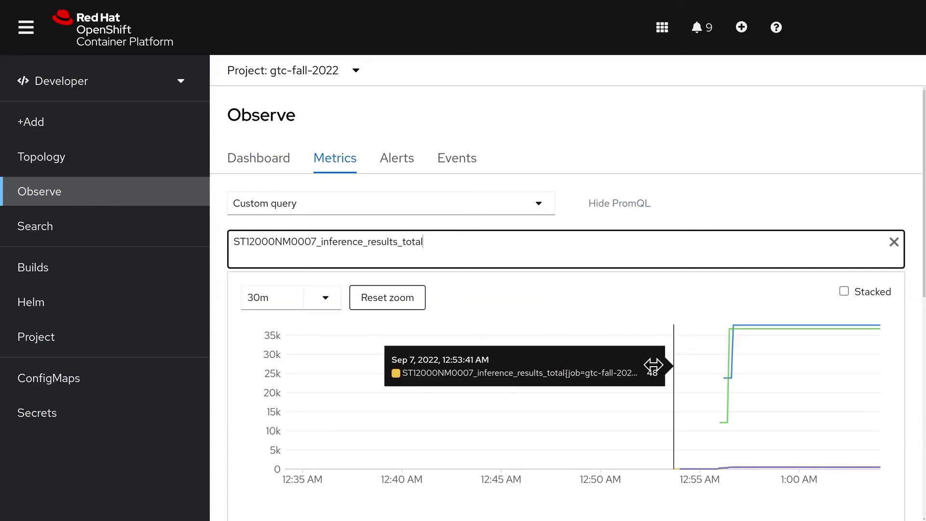
{"action": "left_click_drag", "start_coordinate": [654, 368], "coordinate": [879, 378]}
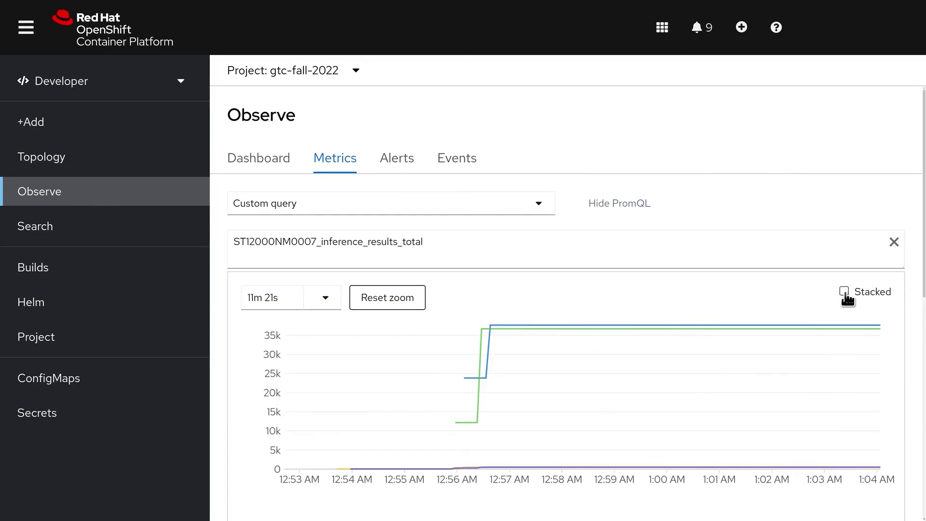
{"action": "scroll", "coordinate": [832, 349], "scroll_direction": "down", "scroll_amount": 2}
{"action": "scroll", "coordinate": [833, 378], "scroll_direction": "down", "scroll_amount": 5}
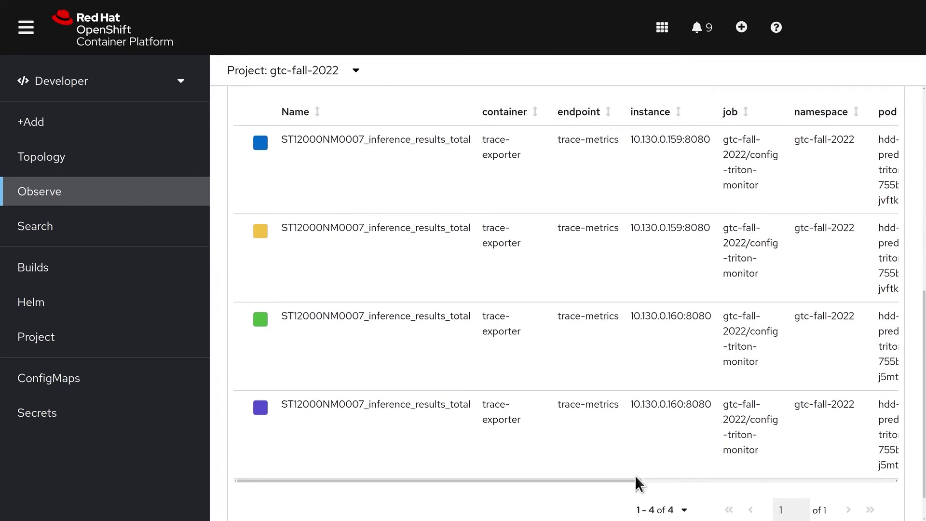
{"action": "left_click_drag", "start_coordinate": [639, 482], "coordinate": [916, 490]}
Step: Review the per-pod inference result counts in the query table, about 37k and 36.7k
{"action": "left_click_drag", "start_coordinate": [622, 139], "coordinate": [867, 143]}
{"action": "left_click_drag", "start_coordinate": [619, 234], "coordinate": [798, 258]}
{"action": "mouse_move", "coordinate": [622, 319]}
{"action": "left_mouse_down"}
{"action": "mouse_move", "coordinate": [769, 325]}
{"action": "mouse_move", "coordinate": [826, 341]}
{"action": "left_mouse_up"}
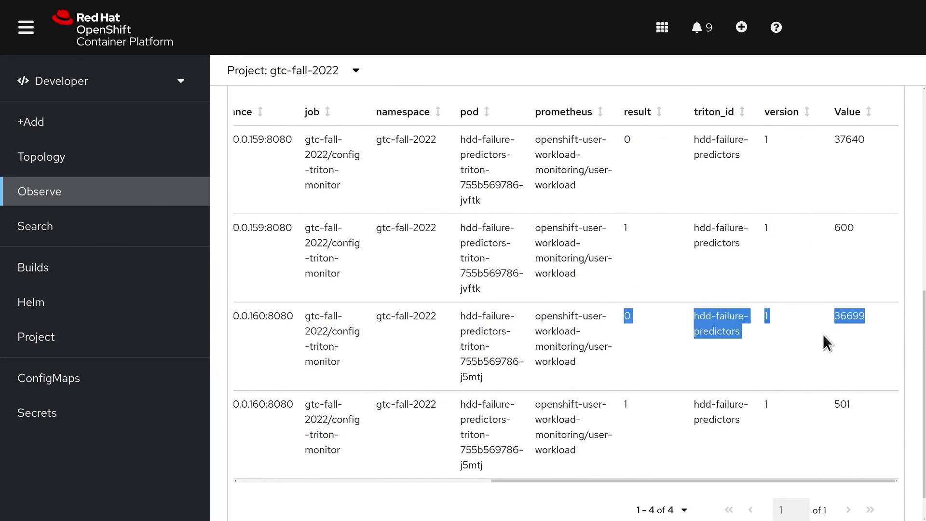
{"action": "left_click_drag", "start_coordinate": [622, 406], "coordinate": [858, 415]}
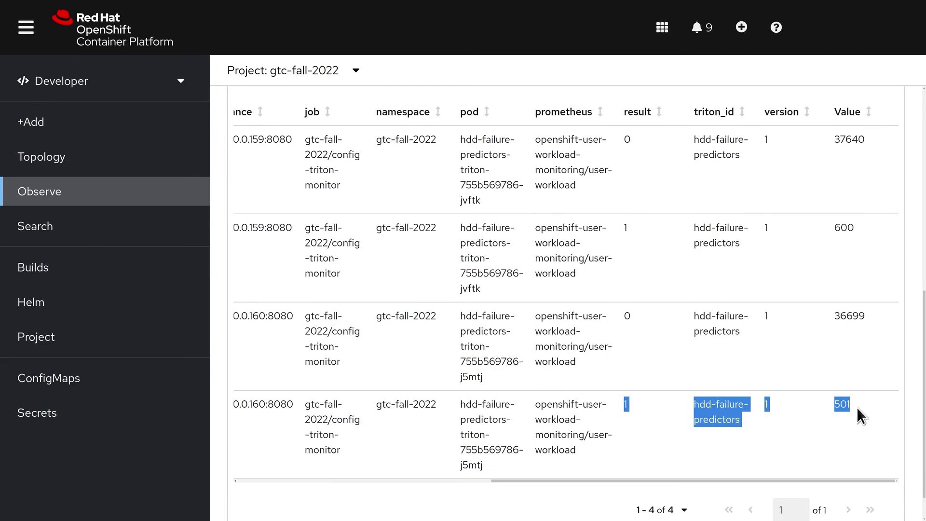